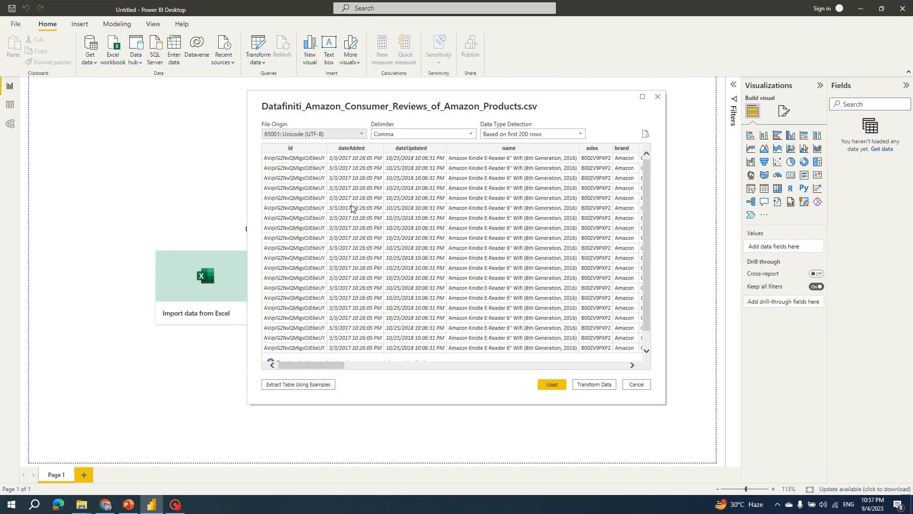
# Open the CSV data for transformation and keep only the id, name, primaryCategories, reviews.date and reviews.text columns
pyautogui.click(590, 390)
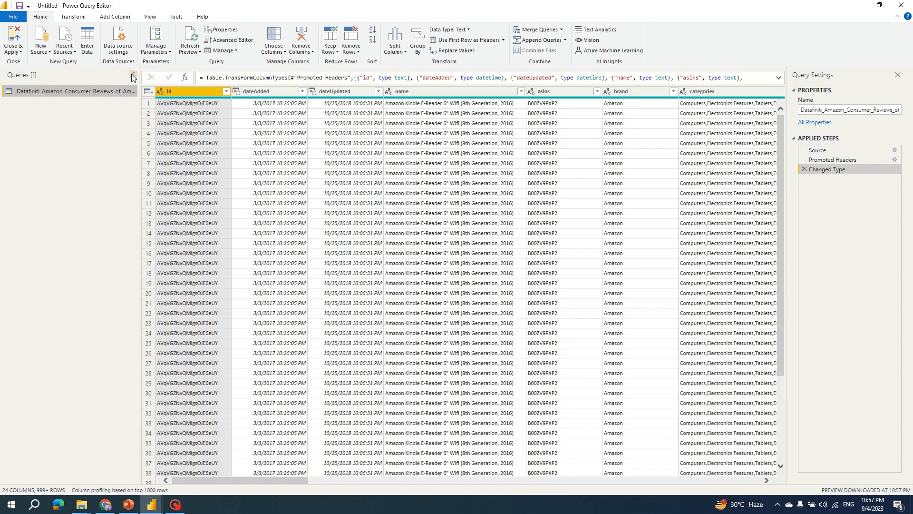
pyautogui.click(132, 75)
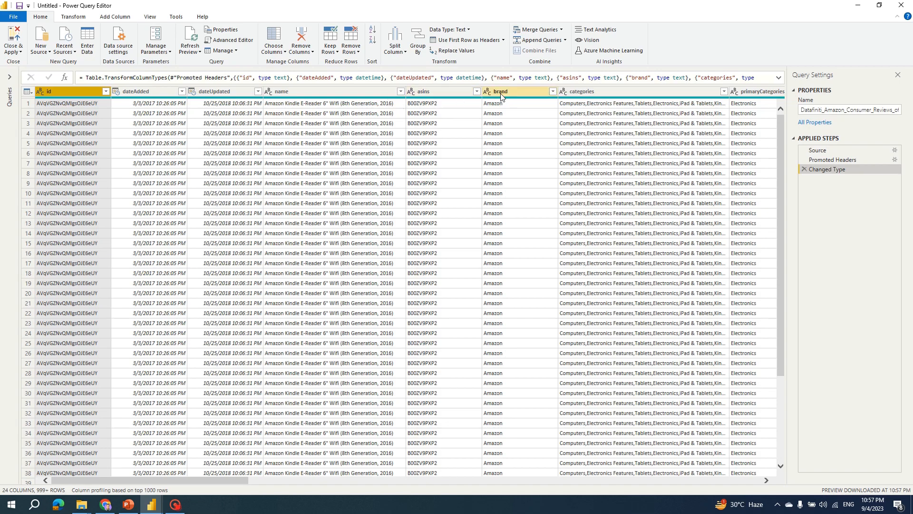
pyautogui.click(312, 94)
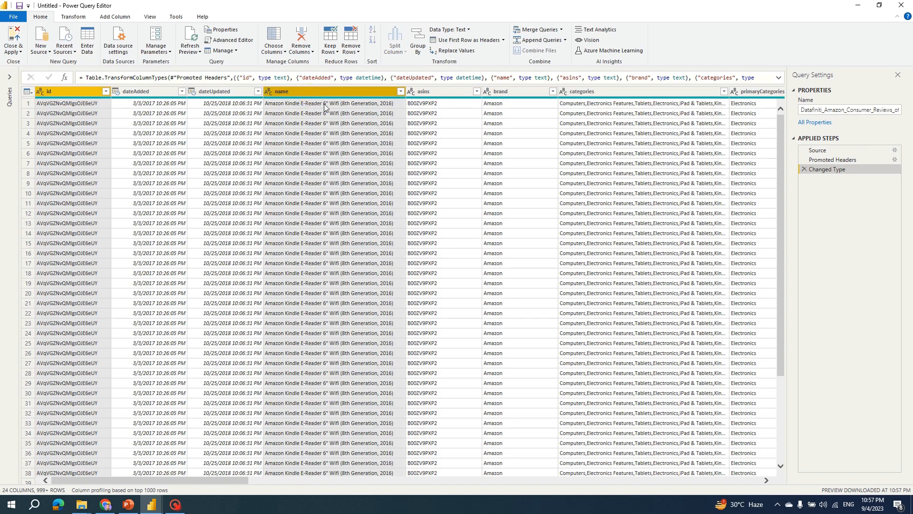
pyautogui.keyDown('ctrl'); pyautogui.click(752, 92); pyautogui.keyUp('ctrl')
pyautogui.moveTo(230, 480); pyautogui.dragTo(386, 480)
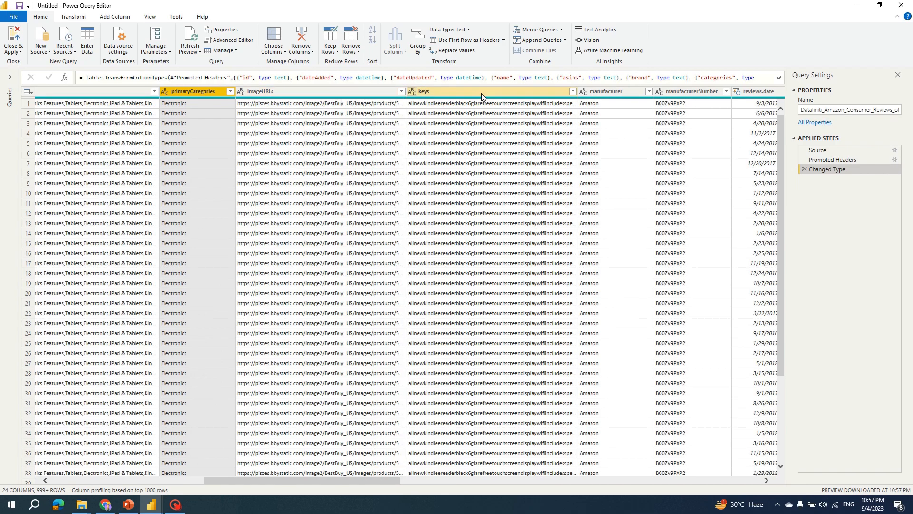
pyautogui.moveTo(361, 480); pyautogui.dragTo(462, 480)
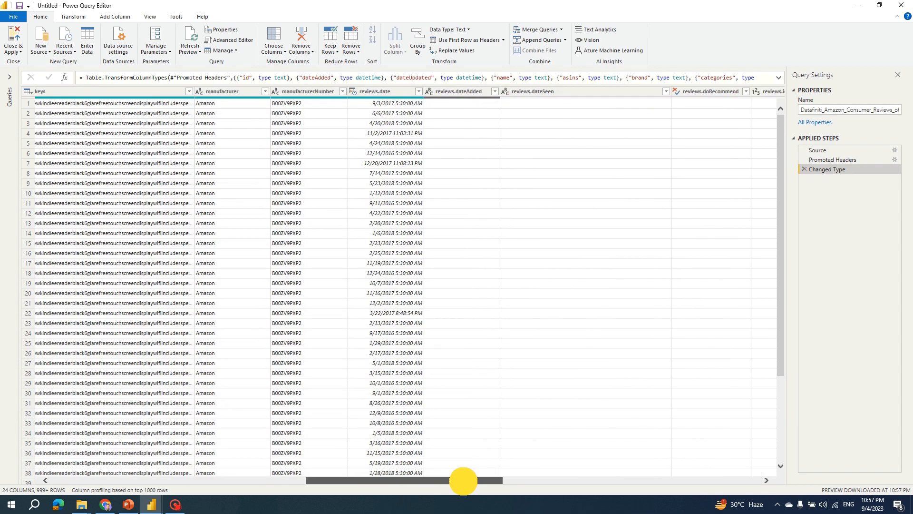
pyautogui.click(380, 92)
pyautogui.moveTo(409, 481); pyautogui.dragTo(521, 479)
pyautogui.click(752, 91)
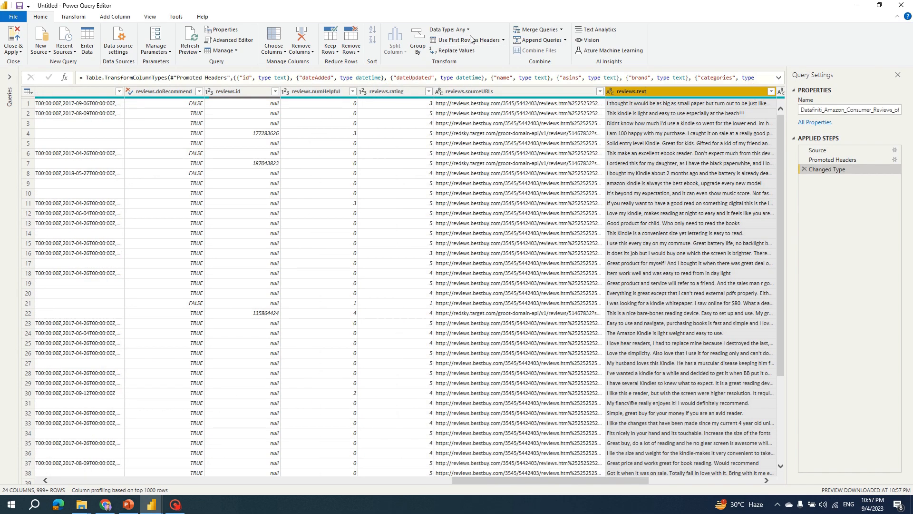
pyautogui.click(303, 50)
pyautogui.click(333, 72)
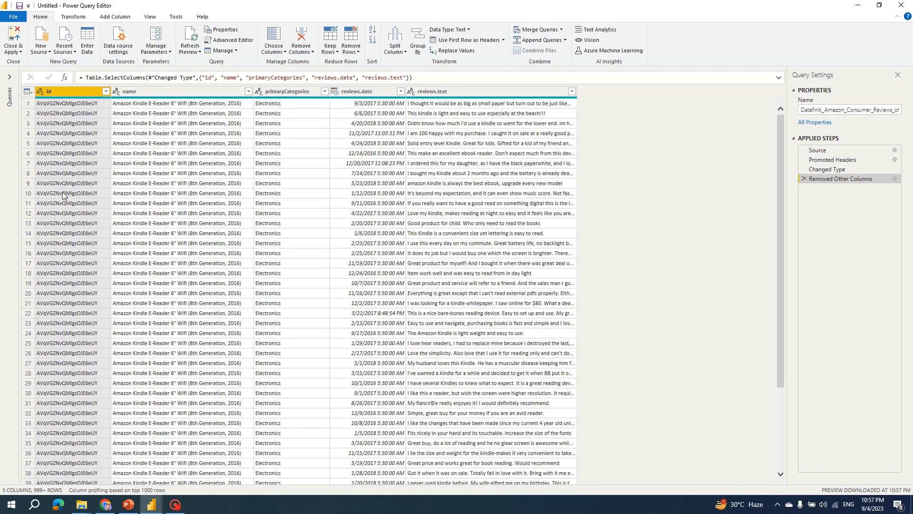
# Widen the reviews.text column, select it and open Text Analytics
pyautogui.keyDown('ctrl'); pyautogui.click(157, 90); pyautogui.keyUp('ctrl')
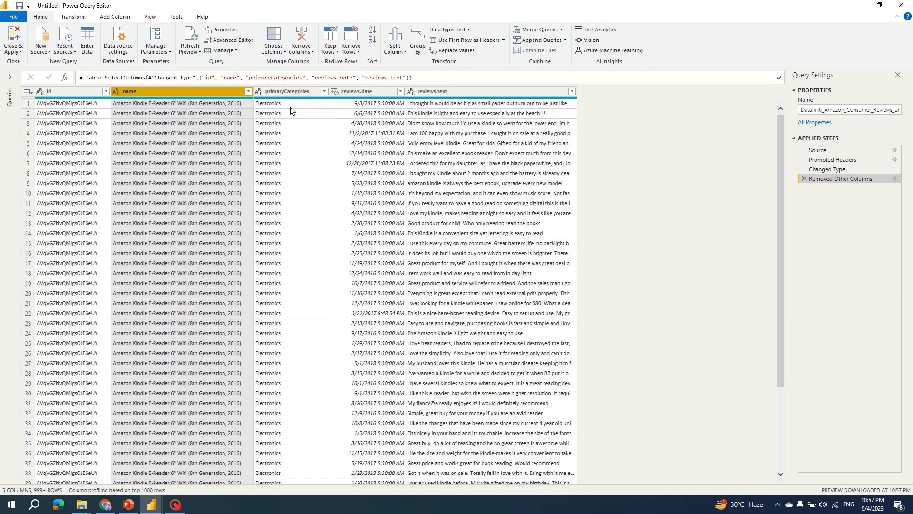
pyautogui.click(375, 93)
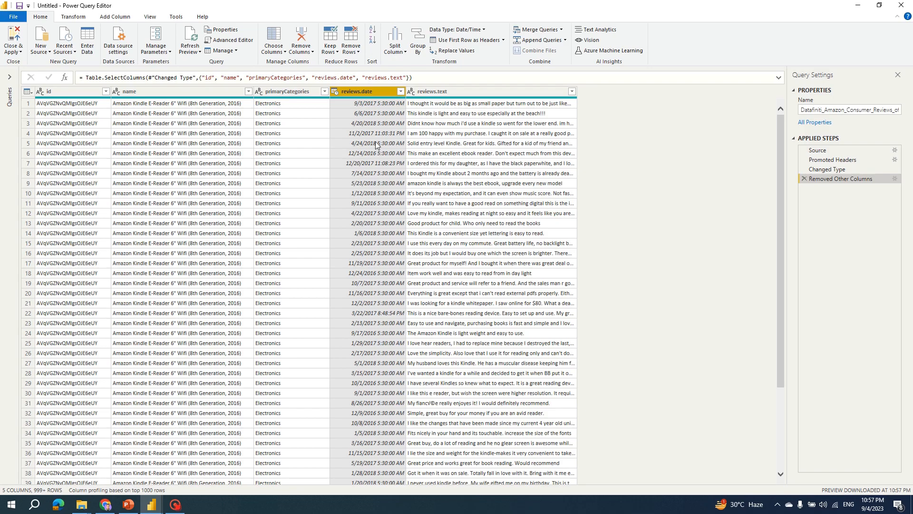
pyautogui.moveTo(577, 92); pyautogui.dragTo(691, 91)
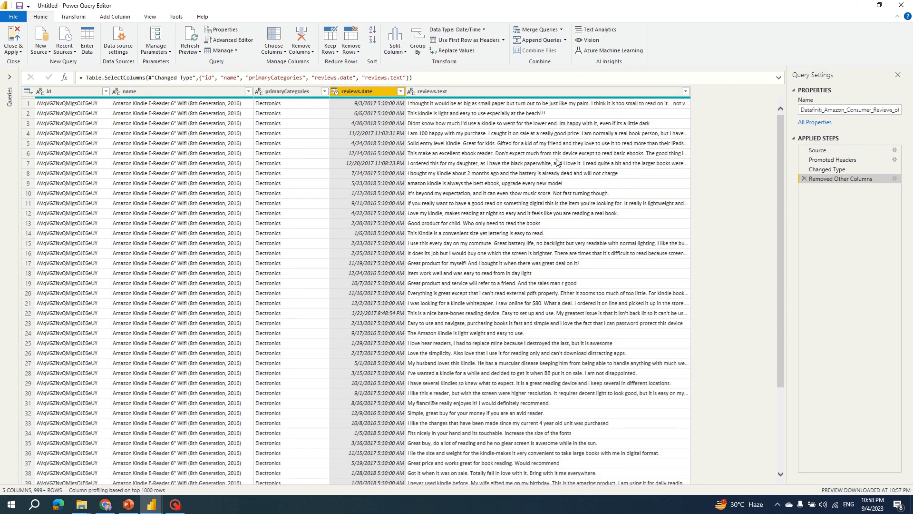
pyautogui.click(503, 92)
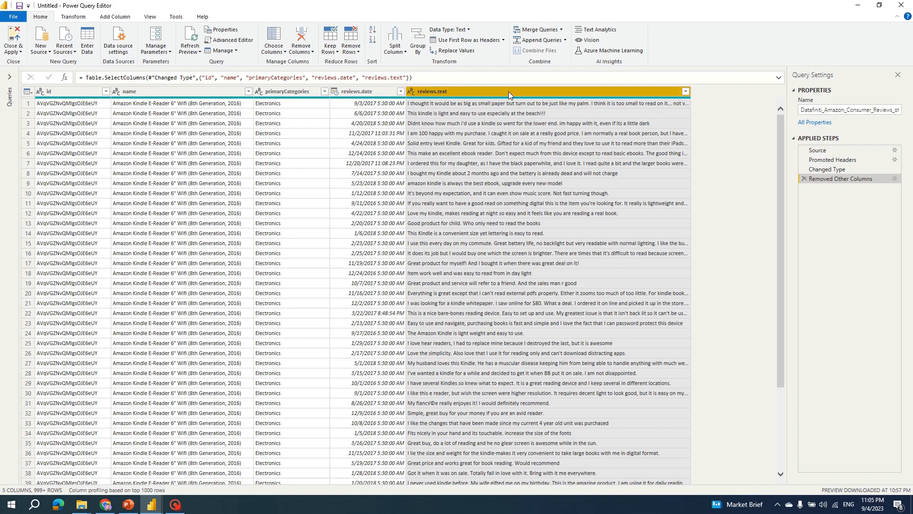
pyautogui.scroll(-5, 516, 228)
pyautogui.scroll(5, 516, 227)
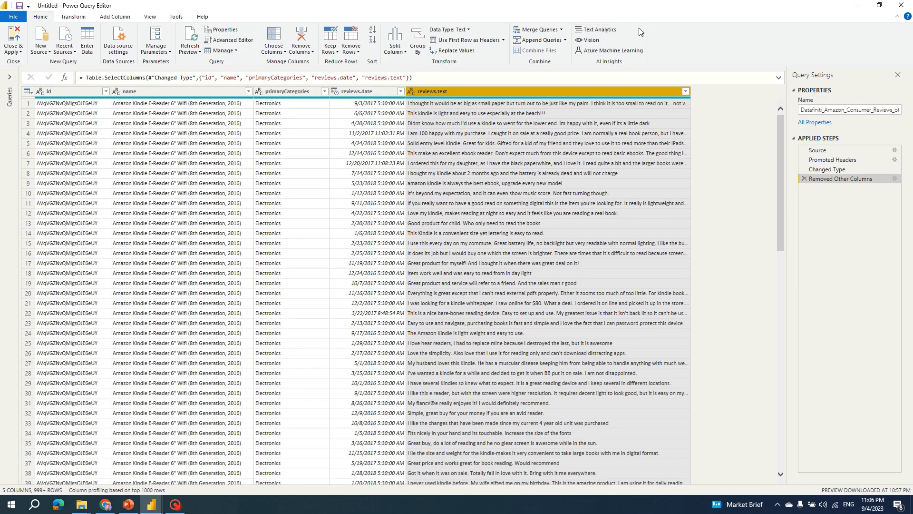
pyautogui.click(609, 33)
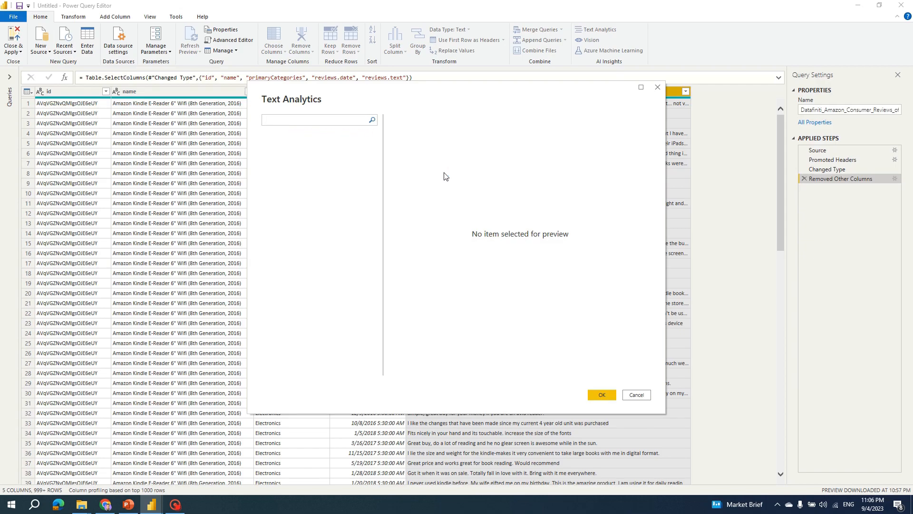
# Switch to the Chrome browser and review which Text Analytics and Vision services the AI Insights article lists as supported
pyautogui.click(106, 505)
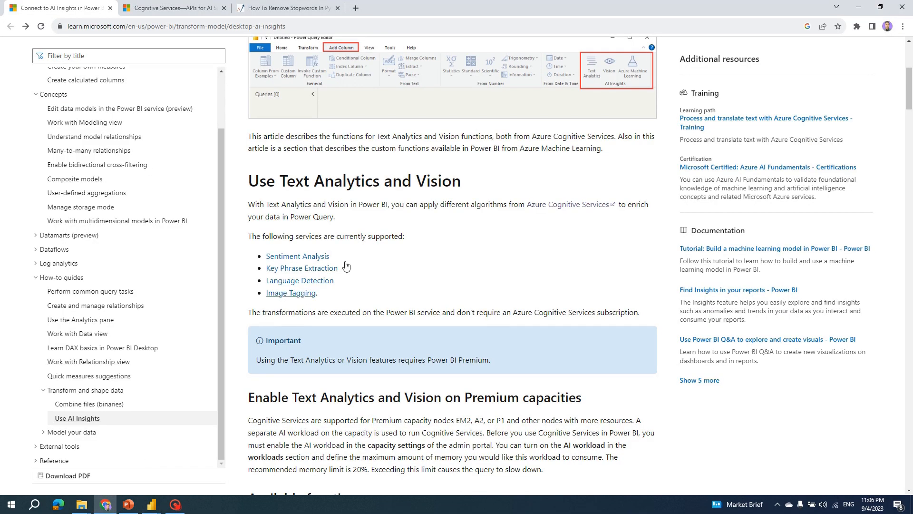
pyautogui.scroll(5, 484, 238)
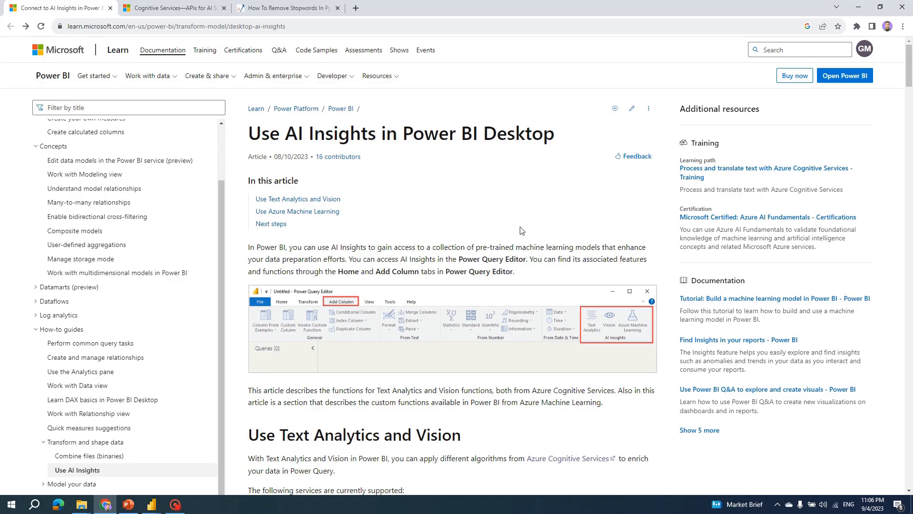
pyautogui.scroll(-3, 504, 203)
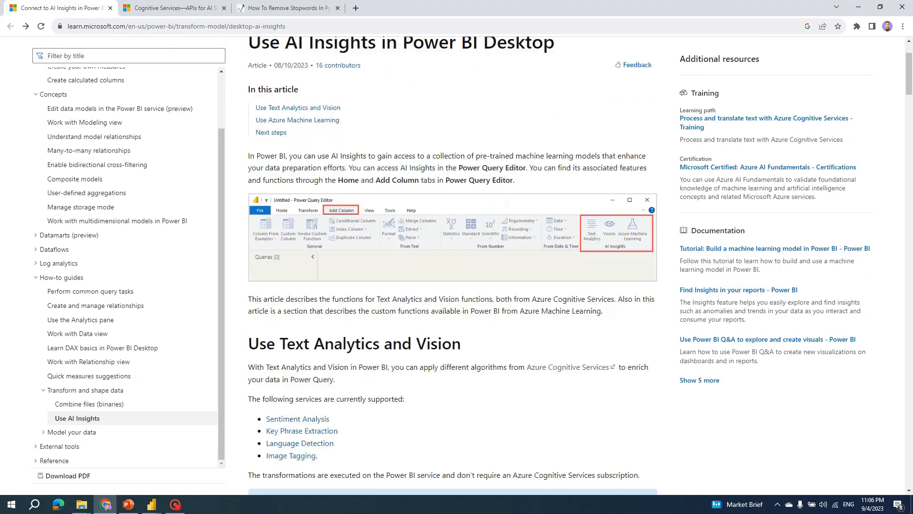
pyautogui.scroll(-2, 421, 281)
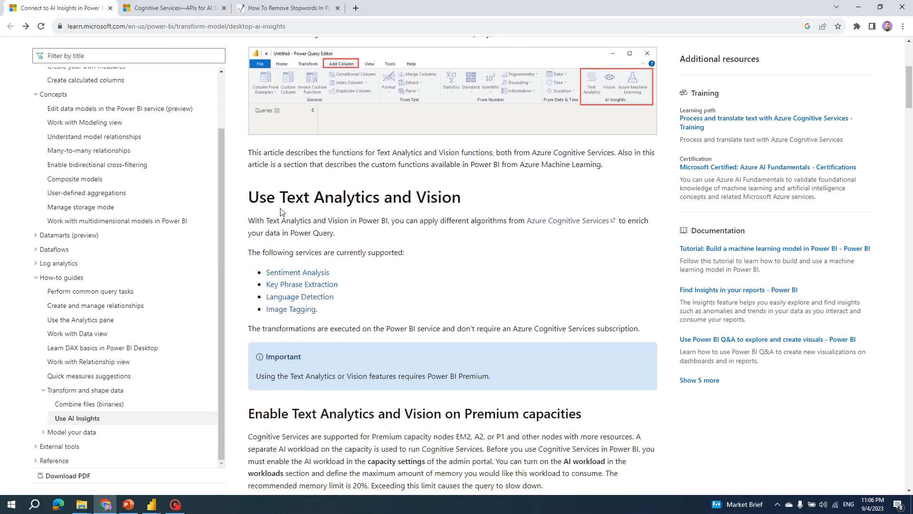
pyautogui.moveTo(280, 197); pyautogui.dragTo(452, 197)
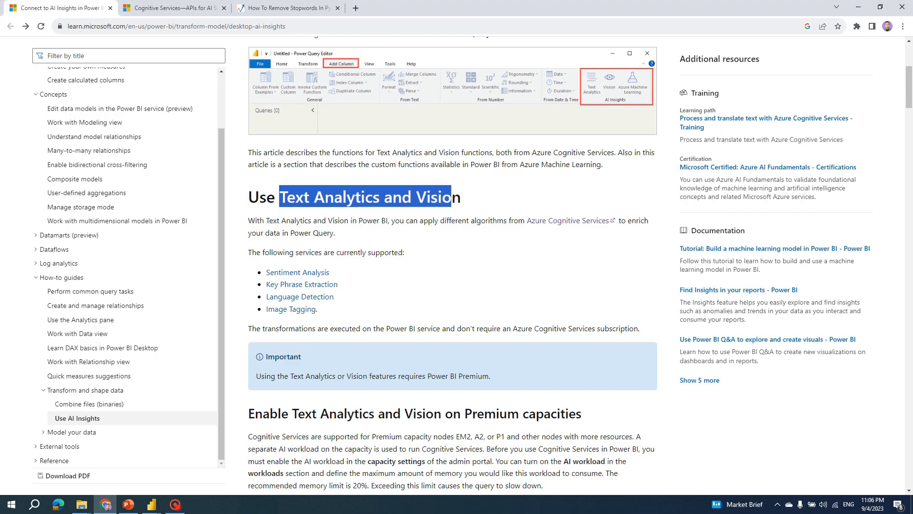
pyautogui.click(343, 313)
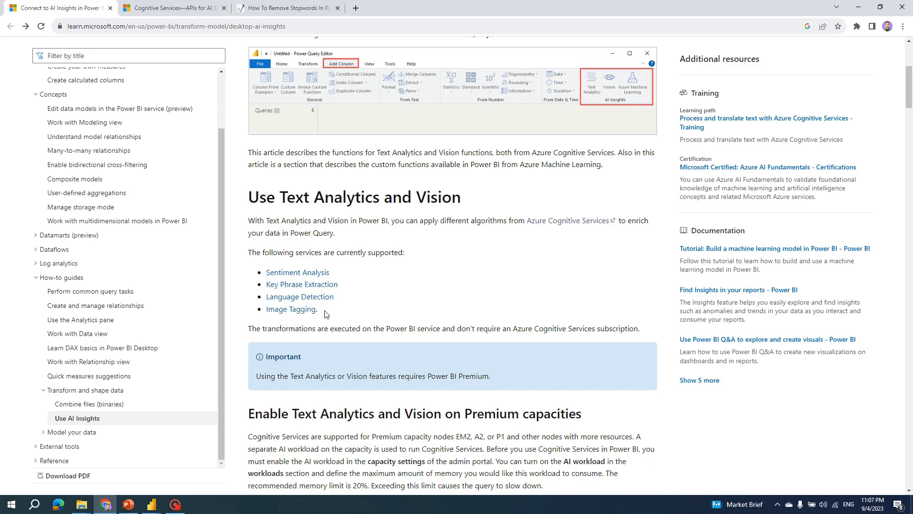
pyautogui.click(346, 298)
# Switch back to Power Query Editor and apply the Detect language function to the reviews.text column
pyautogui.hotkey('alt', 'Tab')
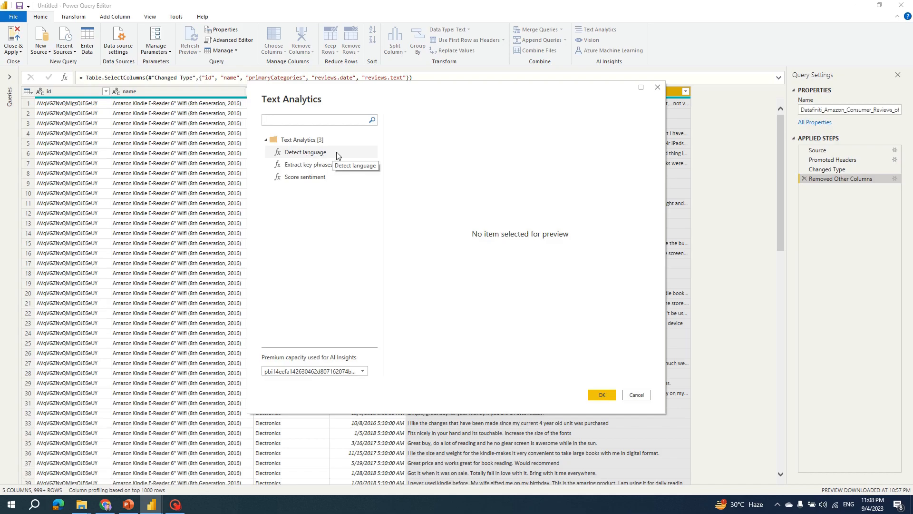
pyautogui.click(314, 156)
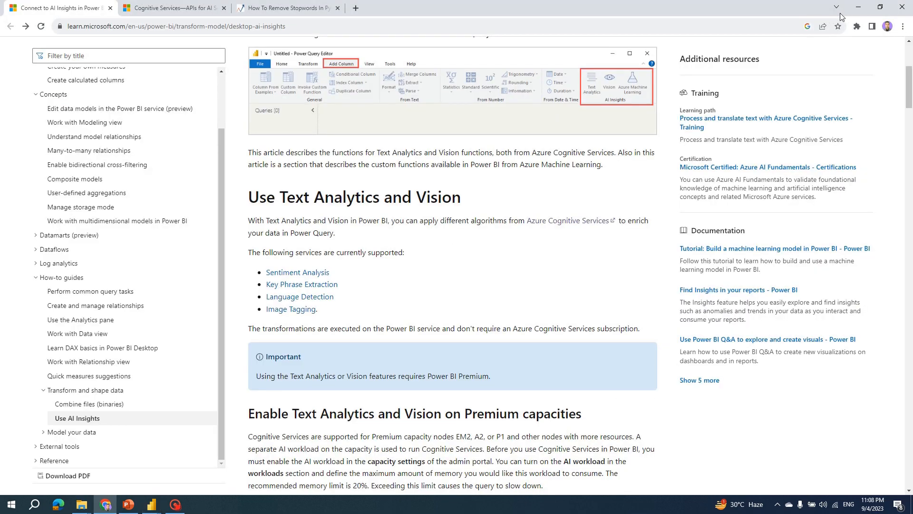
pyautogui.hotkey('alt', 'Tab')
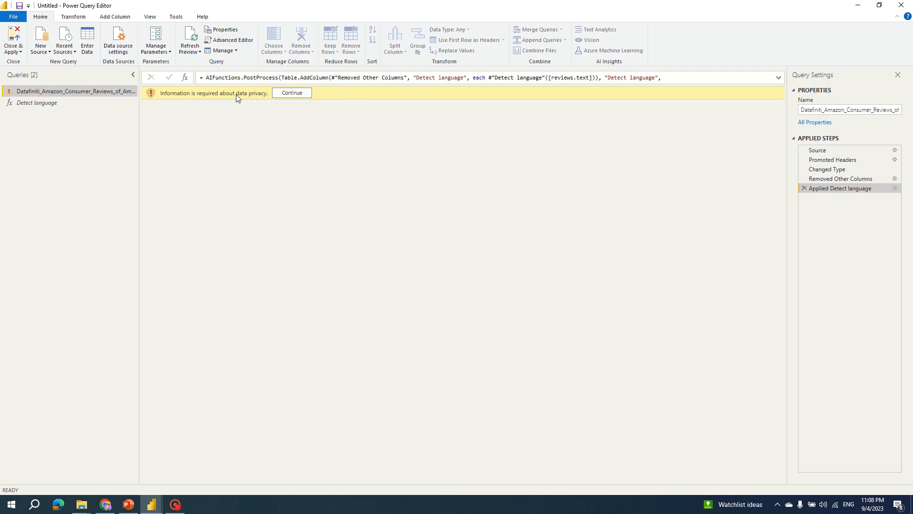
# Set the file to ignore Privacy Levels checks and save the privacy settings
pyautogui.click(300, 93)
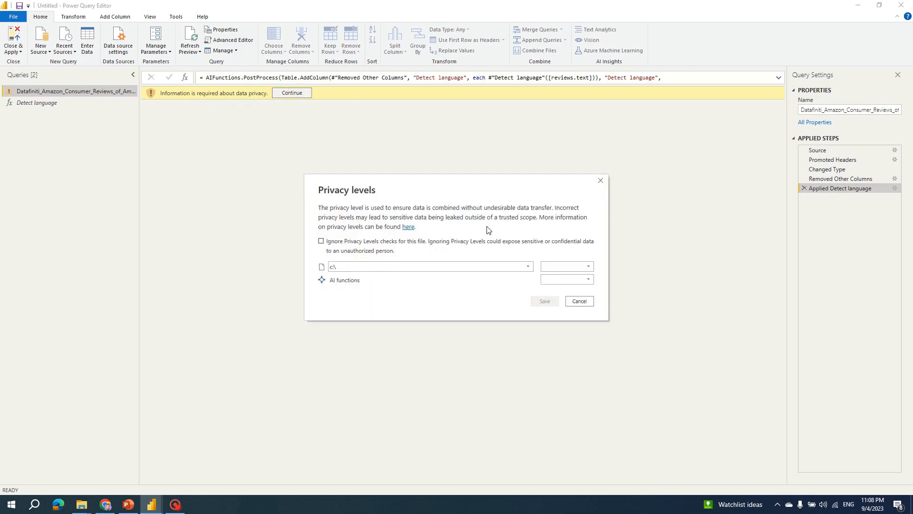
pyautogui.click(321, 241)
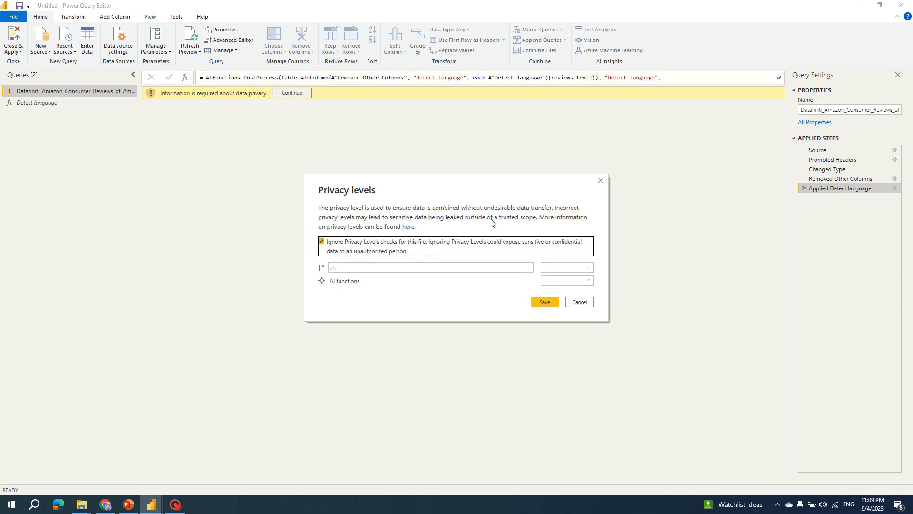
pyautogui.hotkey('alt', 'Tab')
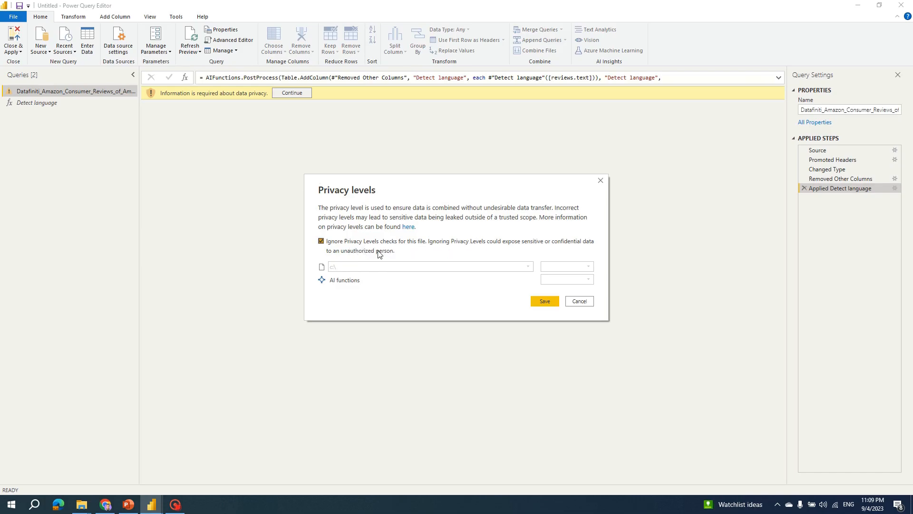
pyautogui.click(540, 301)
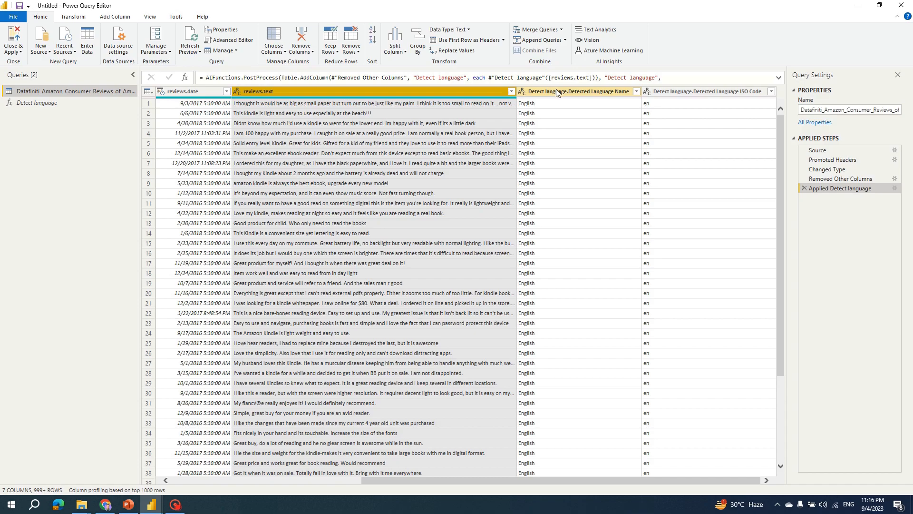
# Examine the Detected Language Name and Detected Language ISO Code columns produced for the reviews
pyautogui.click(557, 92)
pyautogui.click(692, 92)
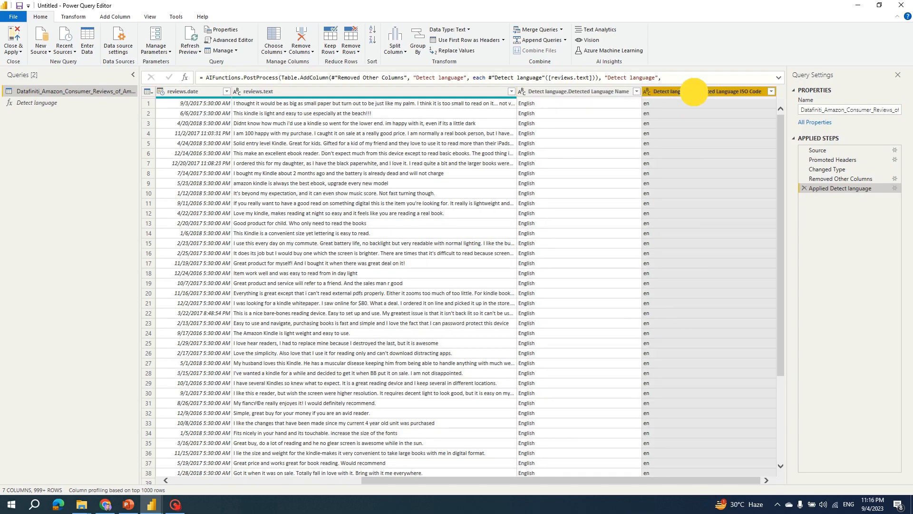
pyautogui.click(584, 92)
pyautogui.click(698, 91)
pyautogui.click(571, 92)
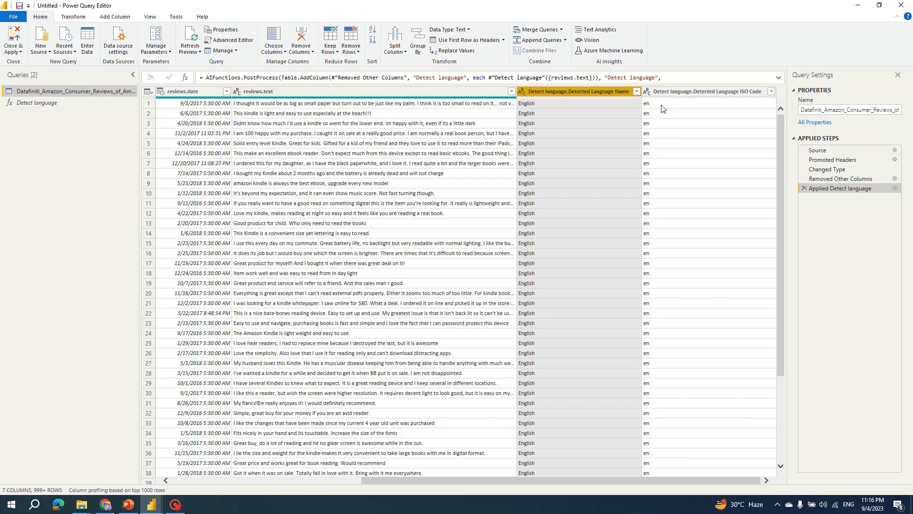
pyautogui.click(727, 94)
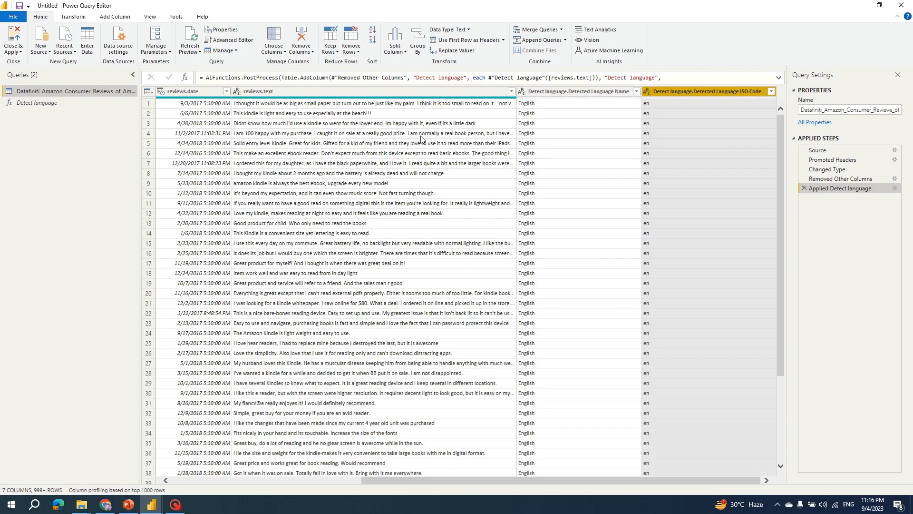
# Apply the Extract key phrases function to the reviews.text column without a language ISO code
pyautogui.click(597, 28)
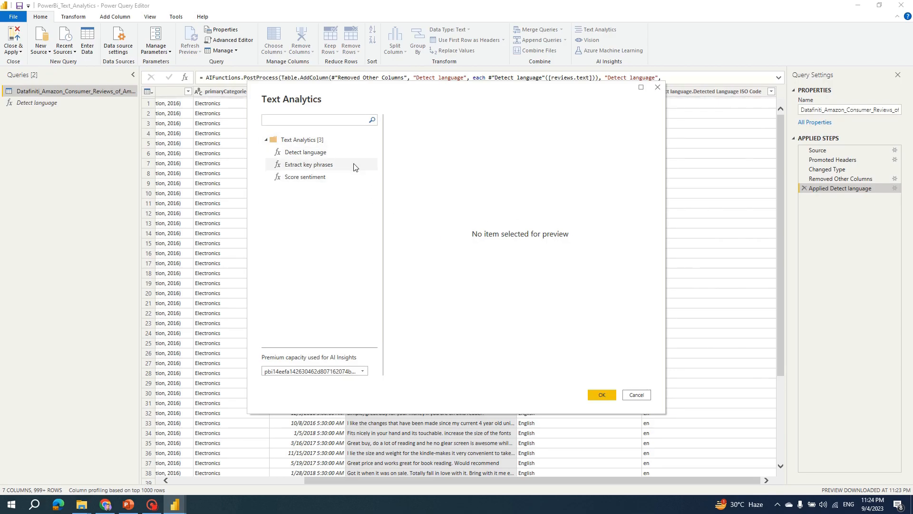
pyautogui.click(307, 152)
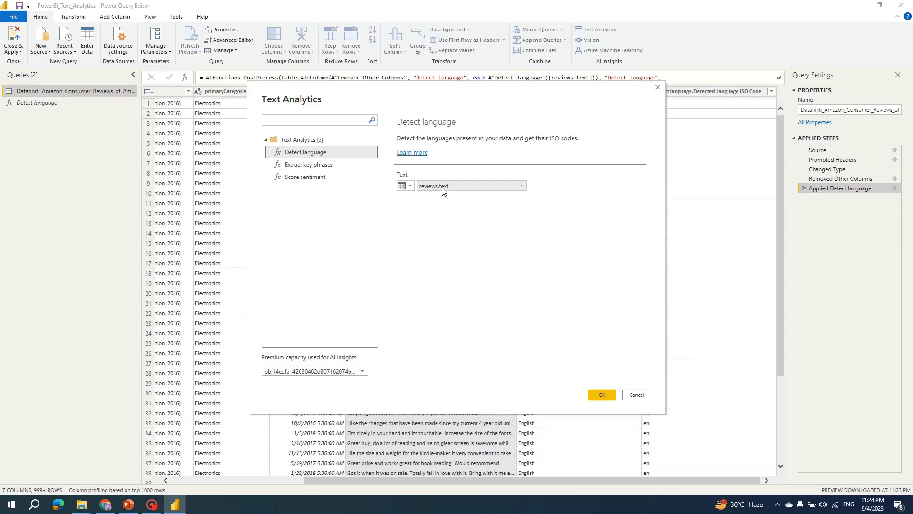
pyautogui.click(318, 167)
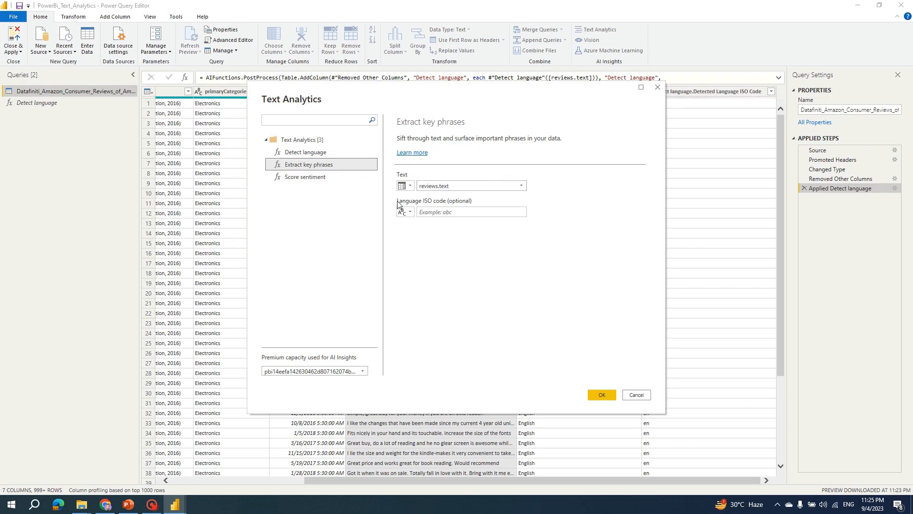
pyautogui.click(495, 212)
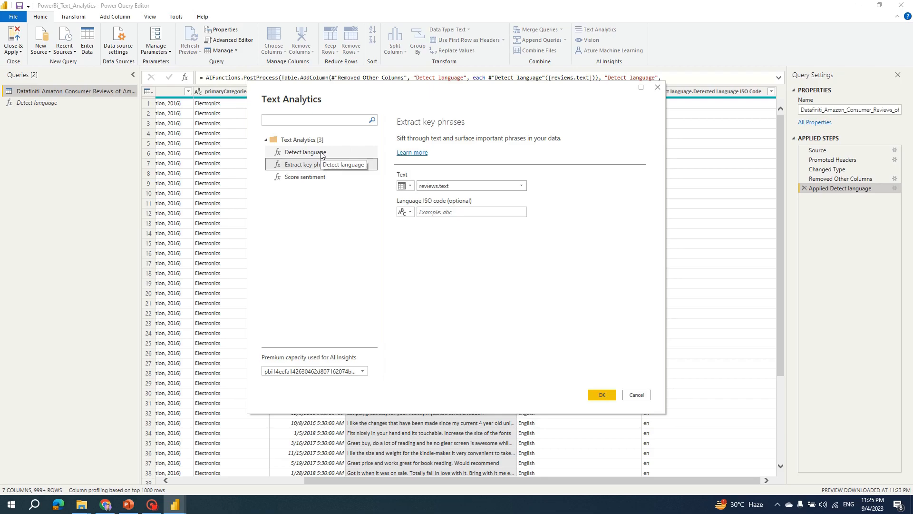
pyautogui.click(468, 212)
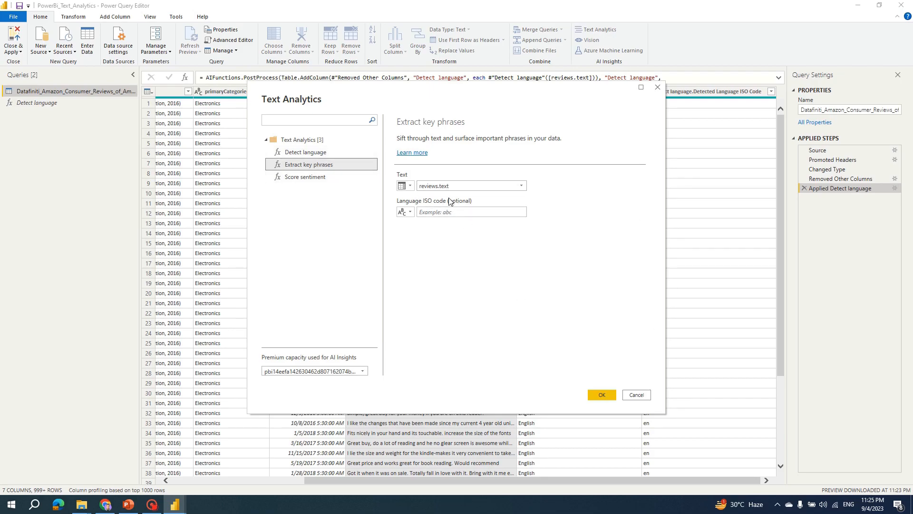
pyautogui.click(599, 394)
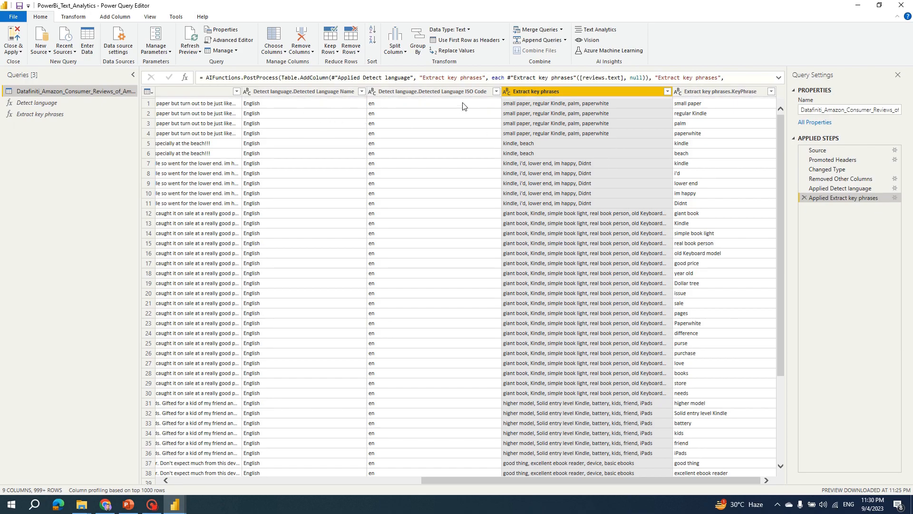
# Compare the first review's full text with its entries in the Extract key phrases and Extract key phrases.KeyPhrase columns
pyautogui.click(715, 91)
pyautogui.click(620, 90)
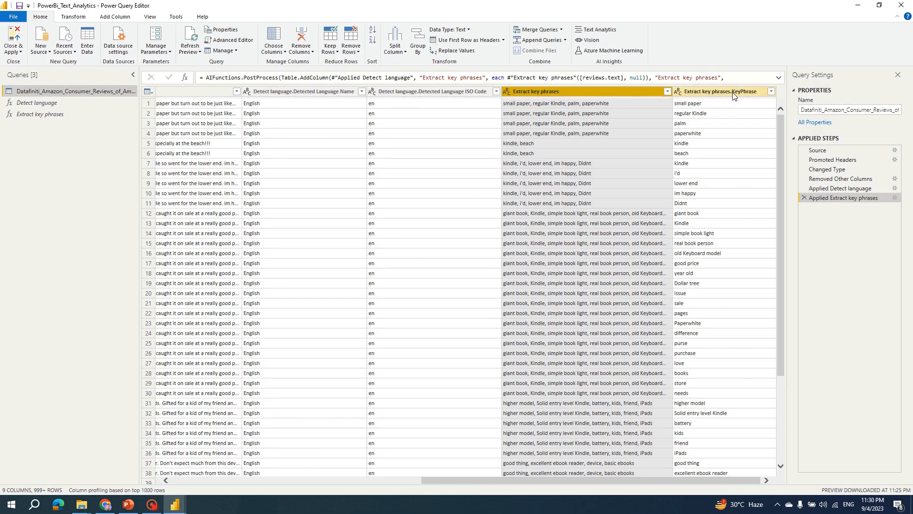
pyautogui.click(756, 94)
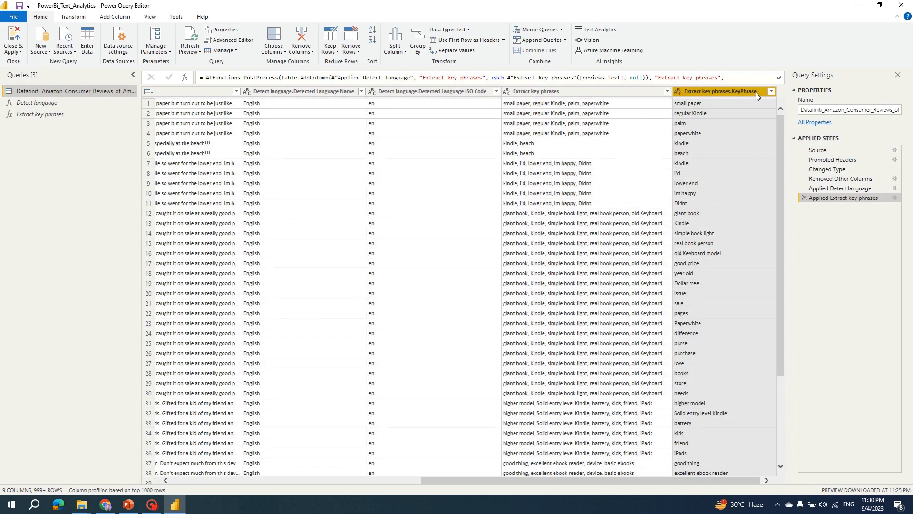
pyautogui.moveTo(611, 481); pyautogui.dragTo(404, 484)
pyautogui.click(438, 103)
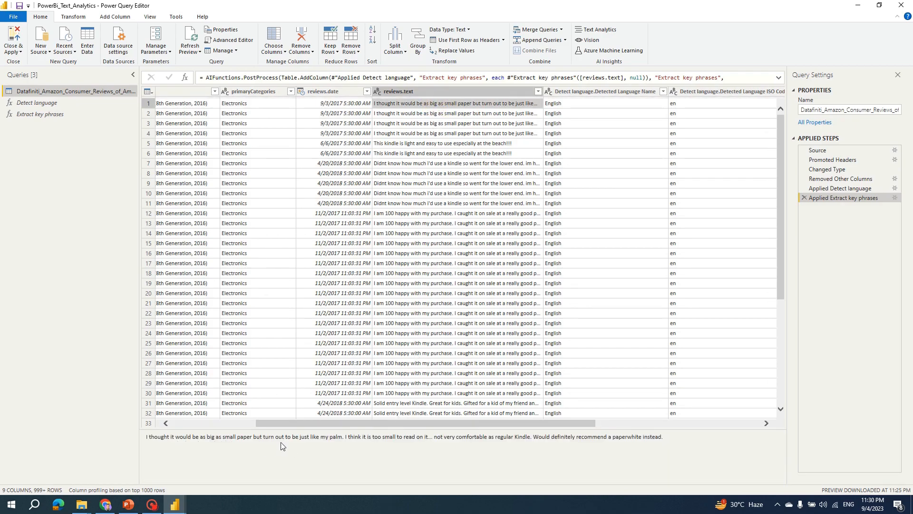
pyautogui.moveTo(418, 423); pyautogui.dragTo(586, 423)
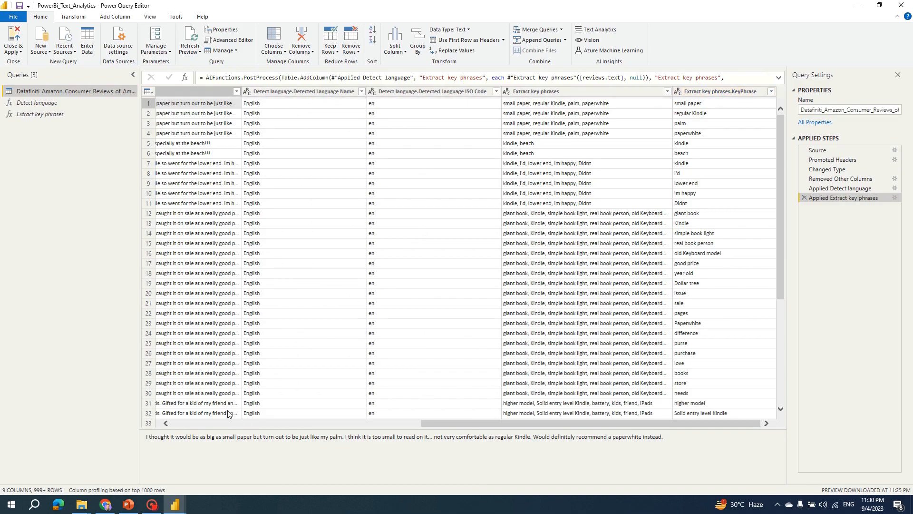
pyautogui.doubleClick(224, 438)
pyautogui.doubleClick(336, 437)
pyautogui.click(388, 437)
pyautogui.doubleClick(388, 436)
pyautogui.doubleClick(626, 437)
pyautogui.click(535, 104)
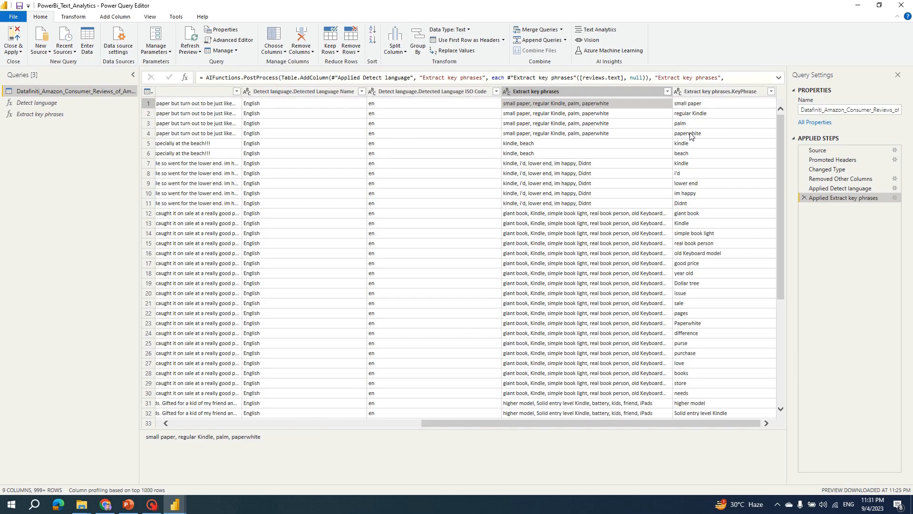
# Remove the Extract key phrases.KeyPhrase column from the reviews query
pyautogui.click(713, 92)
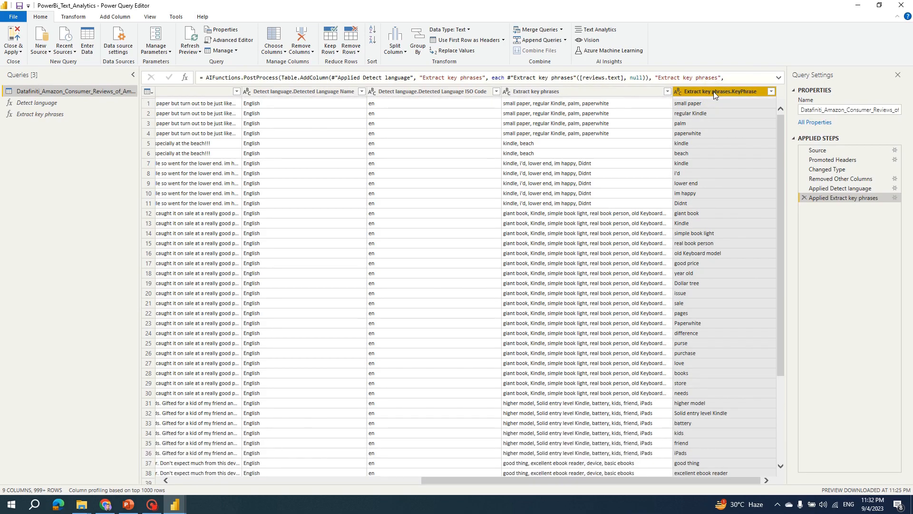
pyautogui.click(332, 54)
pyautogui.click(301, 51)
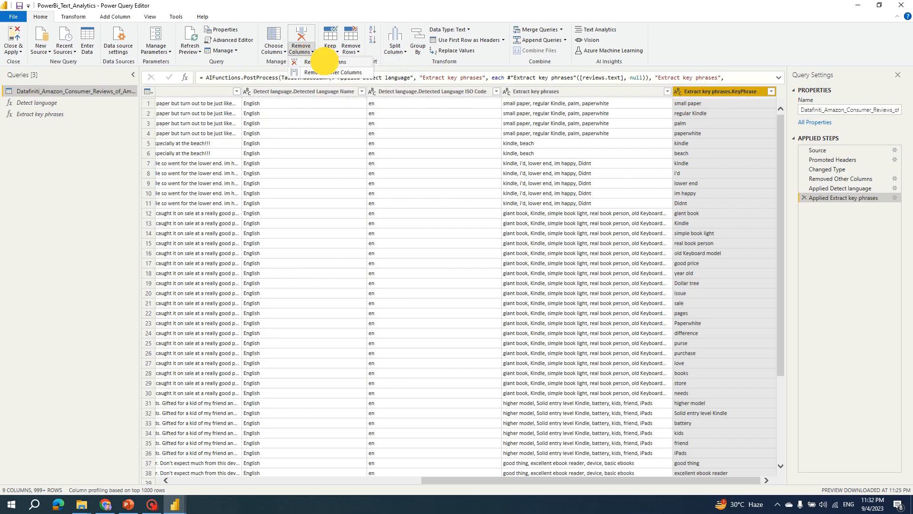
pyautogui.click(327, 62)
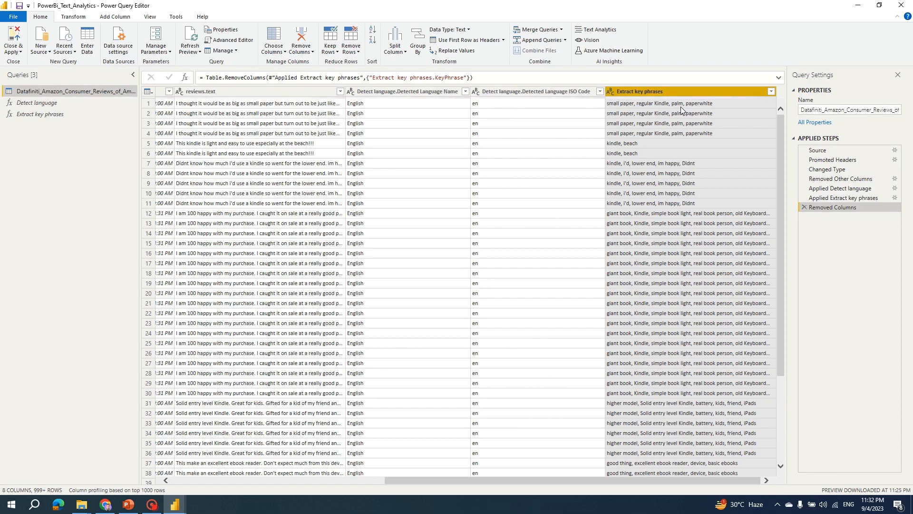
# Apply the Score sentiment text analytics function to the Extract key phrases column without a language ISO code
pyautogui.click(610, 29)
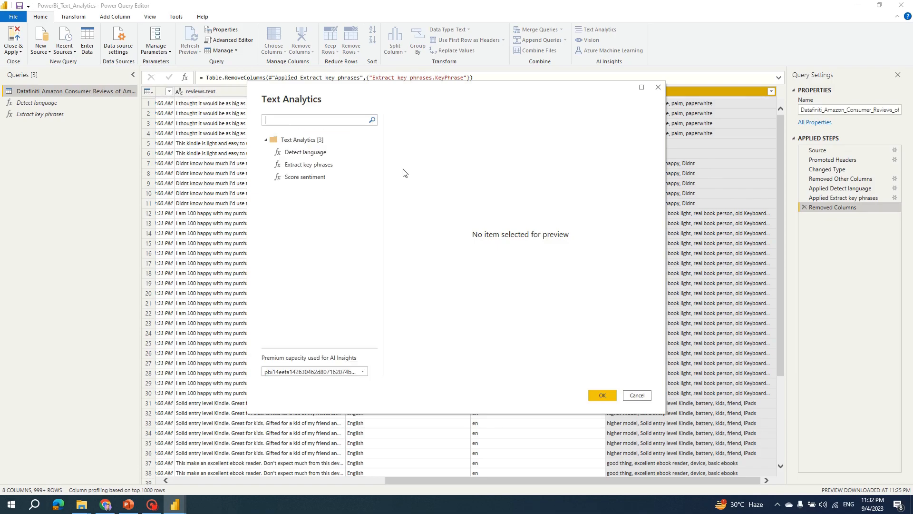
pyautogui.click(304, 177)
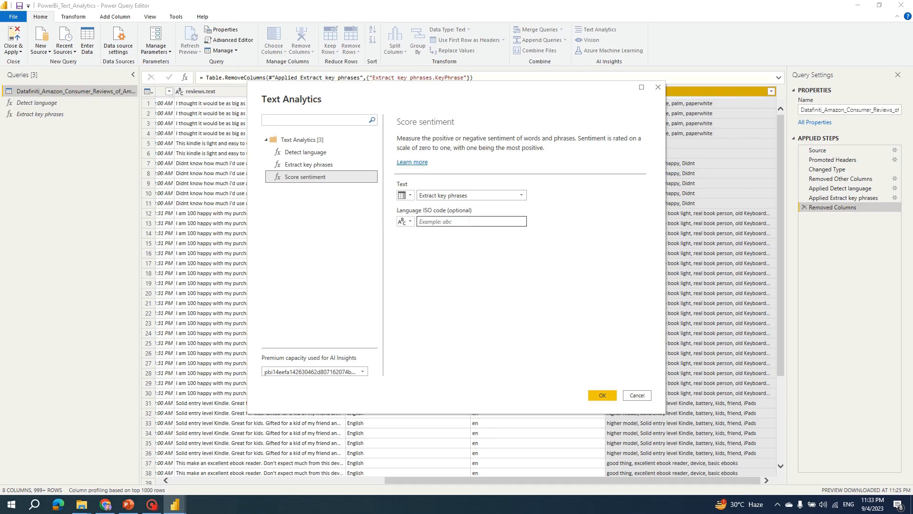
pyautogui.moveTo(563, 105); pyautogui.dragTo(430, 106)
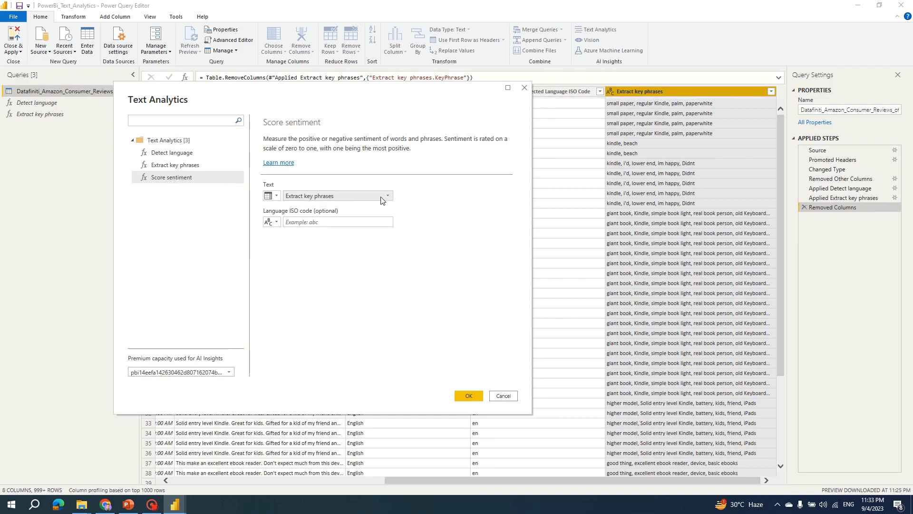
pyautogui.moveTo(407, 89); pyautogui.dragTo(425, 159)
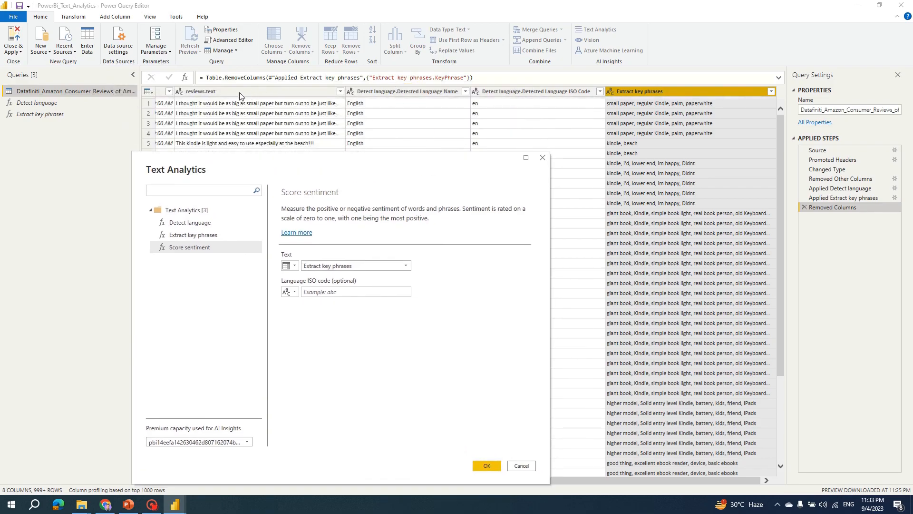
pyautogui.click(385, 144)
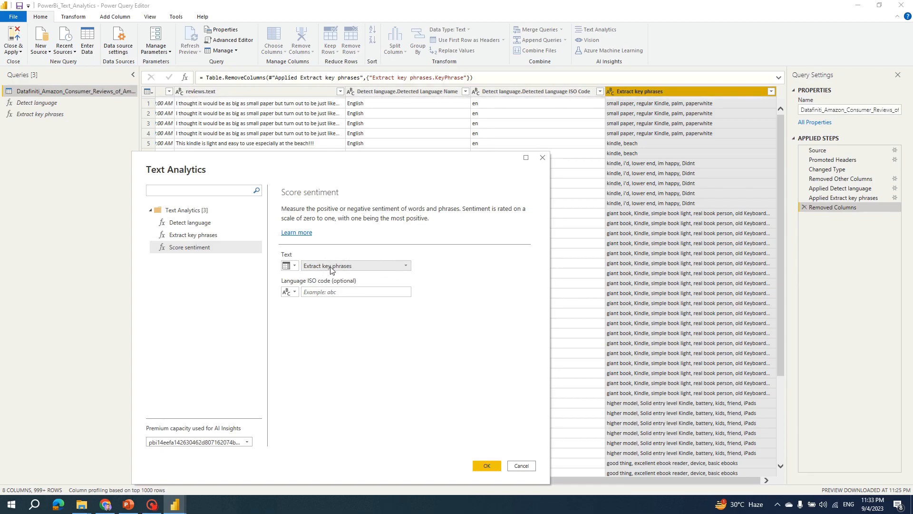
pyautogui.click(486, 465)
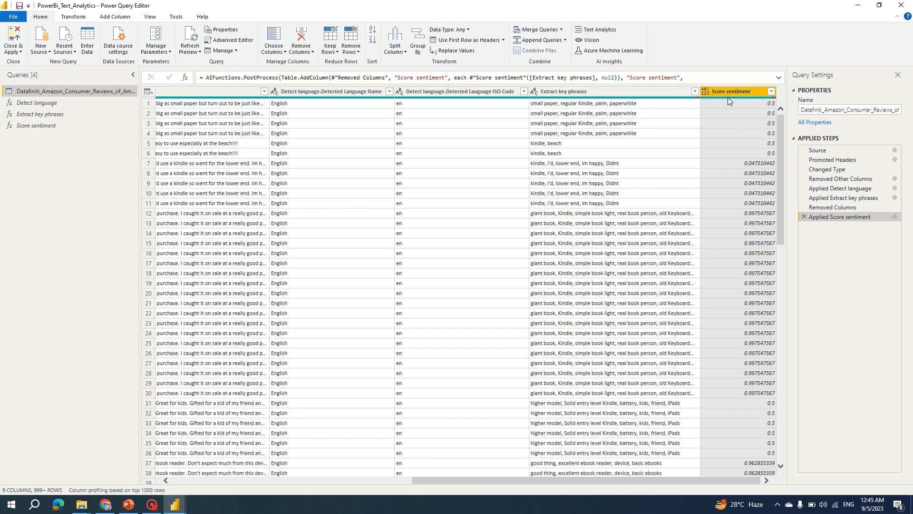
# Start a new conditional column in the reviews query and name it Sentiment
pyautogui.moveTo(724, 99)
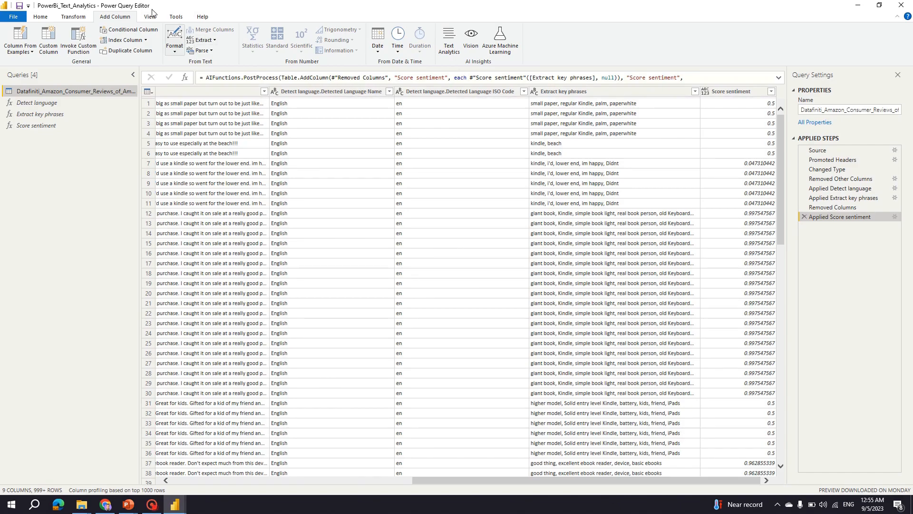
pyautogui.click(134, 31)
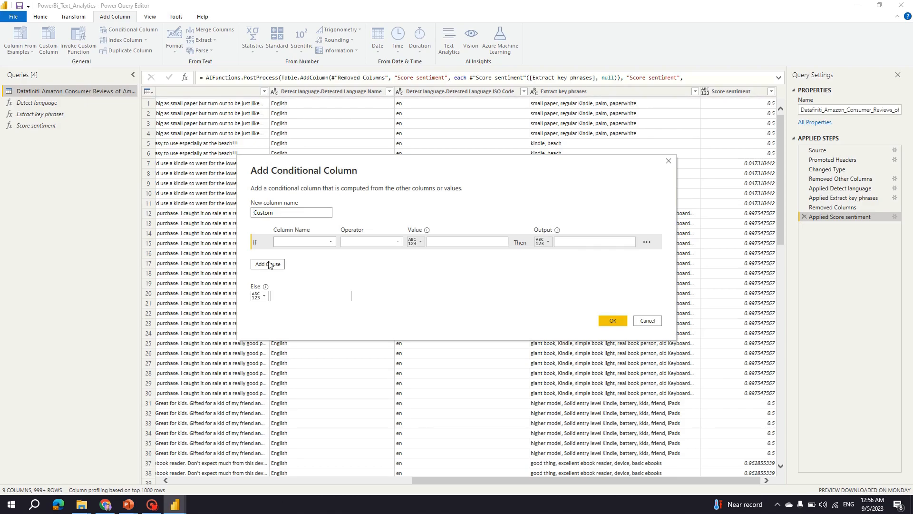
pyautogui.moveTo(276, 213); pyautogui.dragTo(226, 214)
pyautogui.write('Sentiment')
# Define the first condition so that a Score sentiment less than or equal to 0.25 outputs Negative
pyautogui.click(305, 242)
pyautogui.click(314, 328)
pyautogui.click(371, 242)
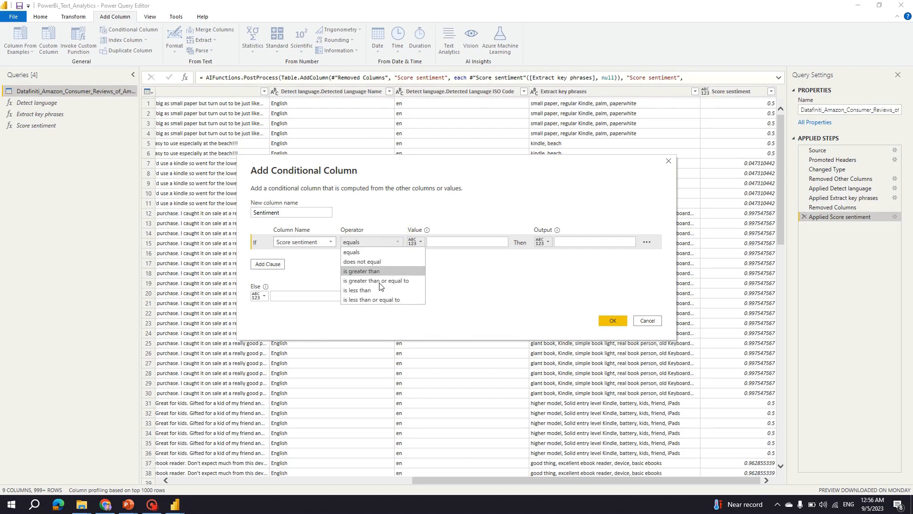
pyautogui.click(376, 299)
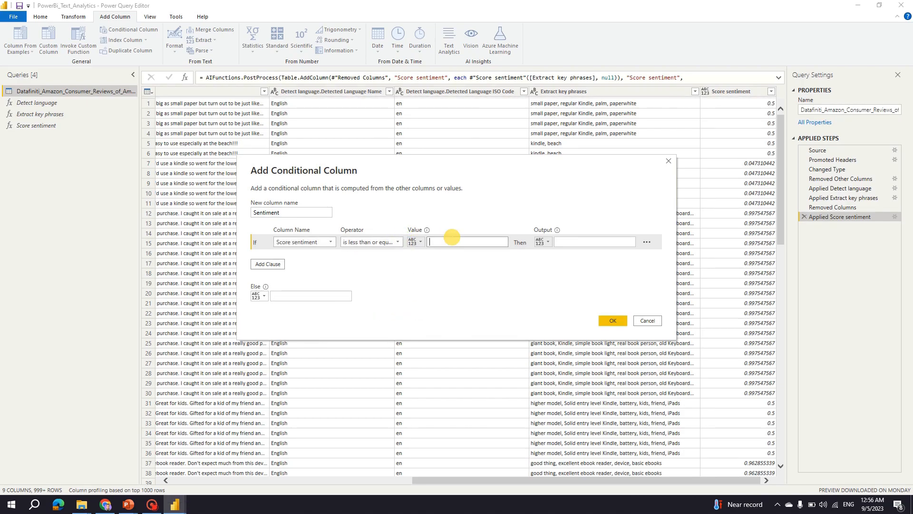
pyautogui.click(453, 242)
pyautogui.write('0.25')
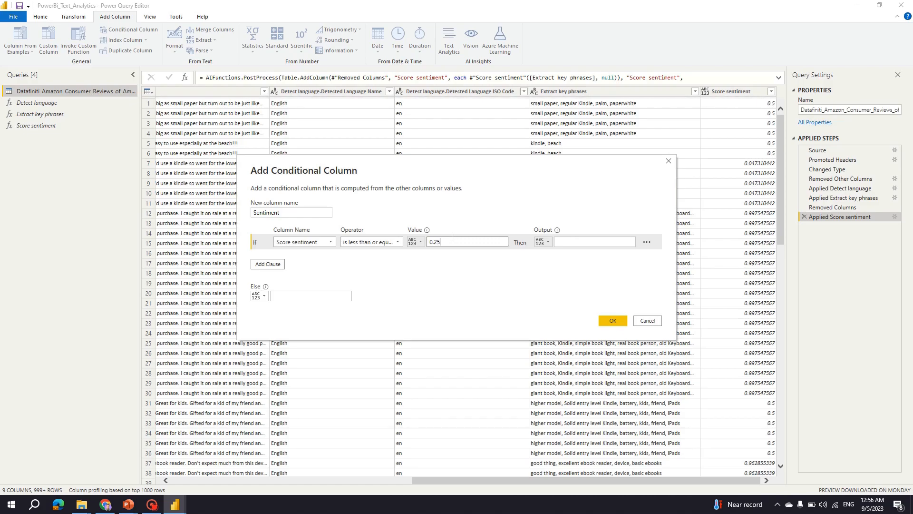
pyautogui.click(588, 242)
pyautogui.write('Negative')
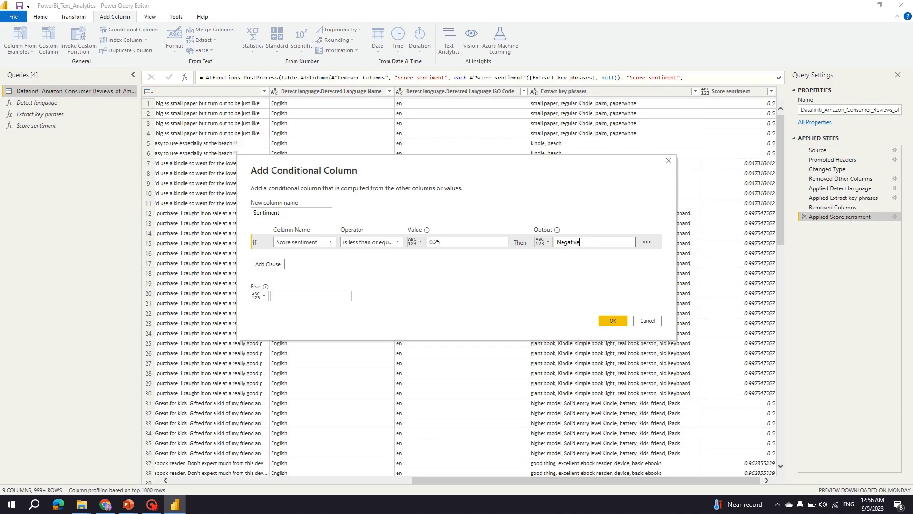
# Add an else-if clause so that a Score sentiment greater than or equal to 0.75 outputs Positive
pyautogui.click(268, 264)
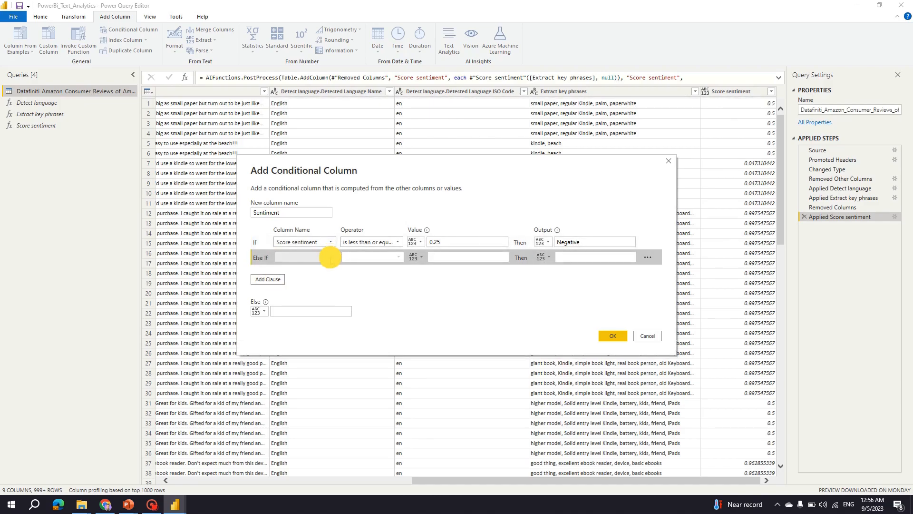
pyautogui.click(304, 257)
pyautogui.click(298, 344)
pyautogui.click(398, 257)
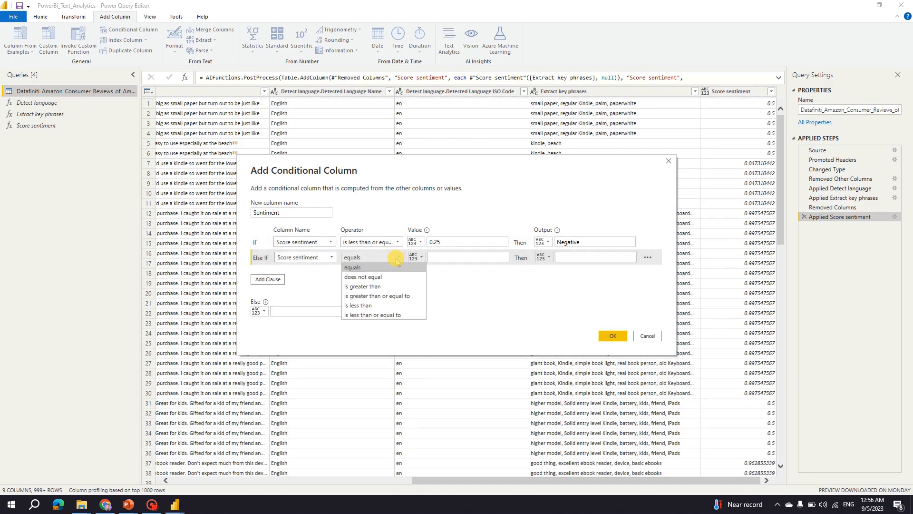
pyautogui.click(381, 296)
pyautogui.click(455, 257)
pyautogui.write('0.75')
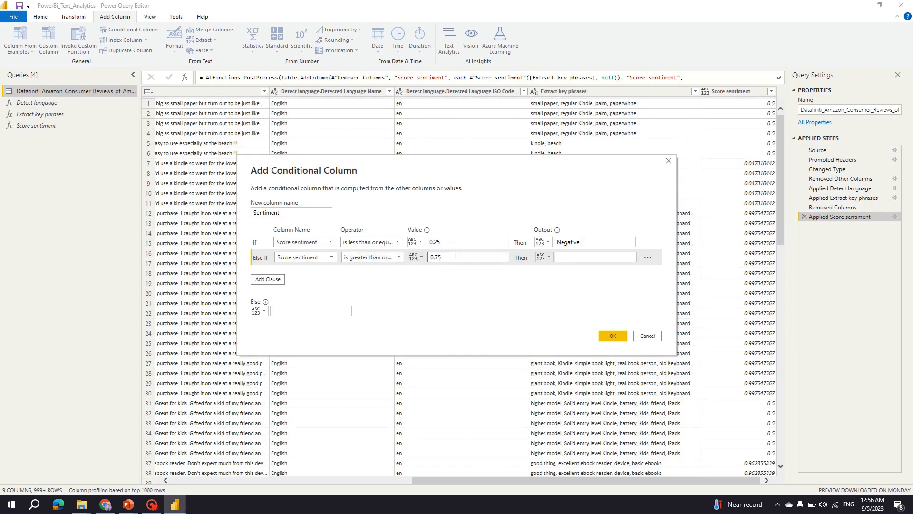
pyautogui.click(560, 257)
pyautogui.write('Positive')
# Set the else output to Neutral and create the Sentiment conditional column
pyautogui.click(298, 312)
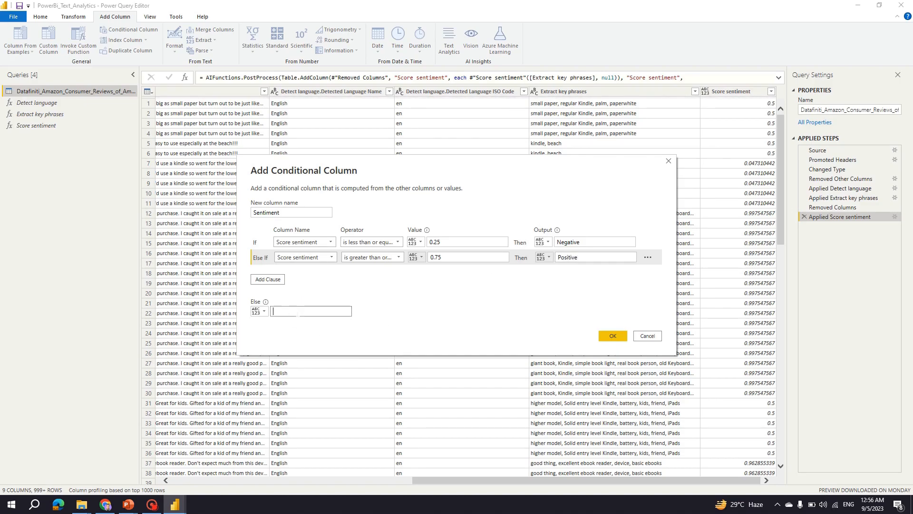
pyautogui.write('Neutral')
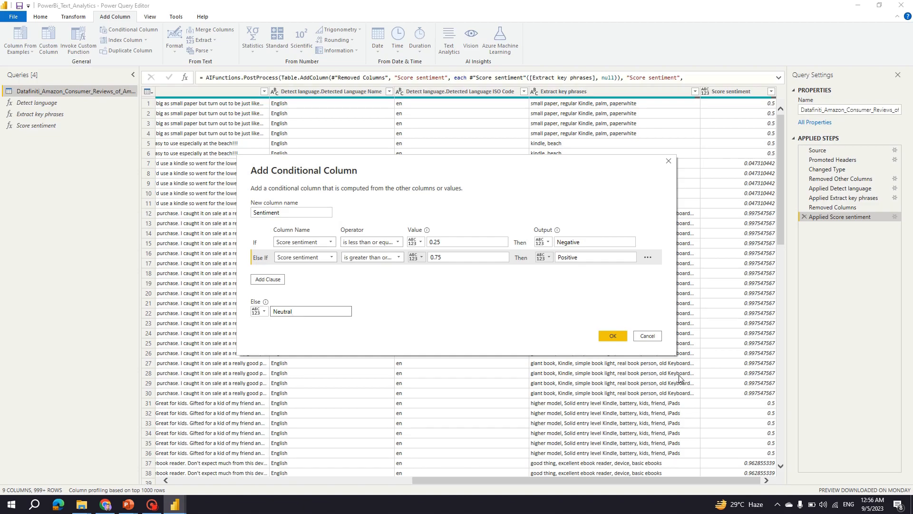
pyautogui.click(612, 336)
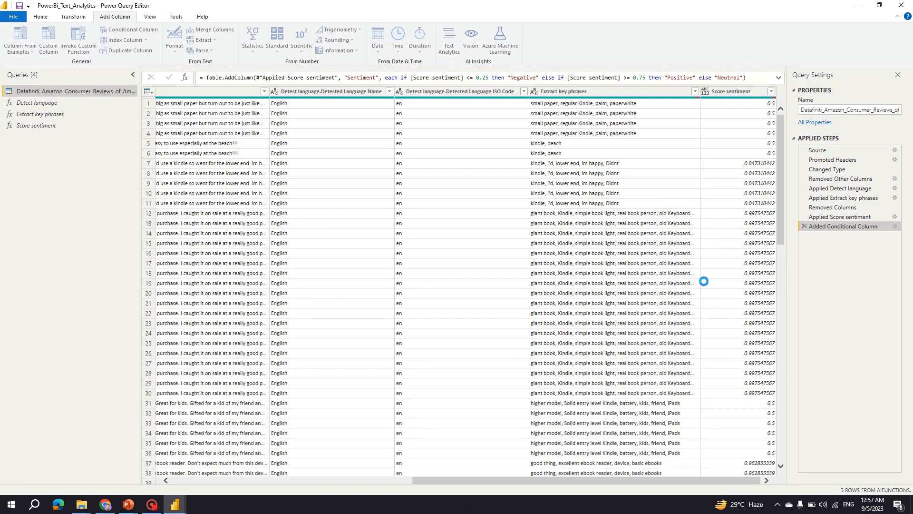
pyautogui.hotkey('alt', 'Tab')
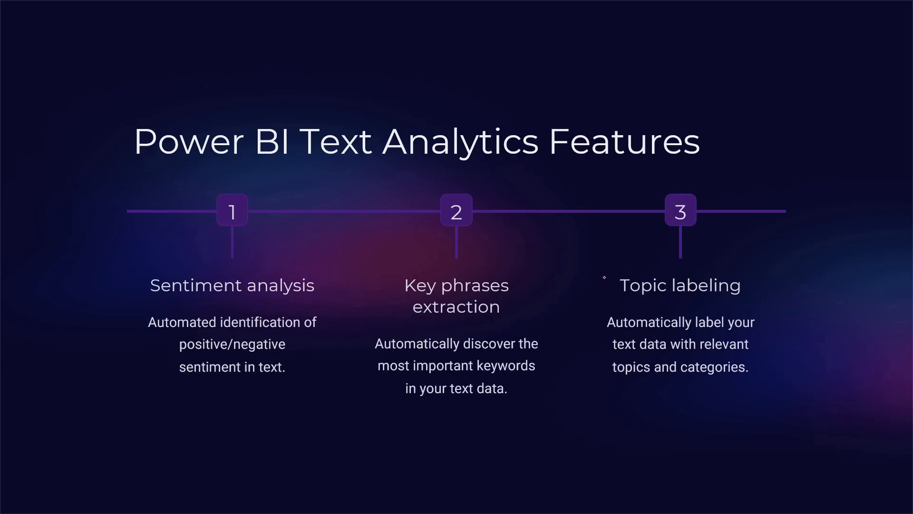
pyautogui.moveTo(606, 297); pyautogui.dragTo(767, 295)
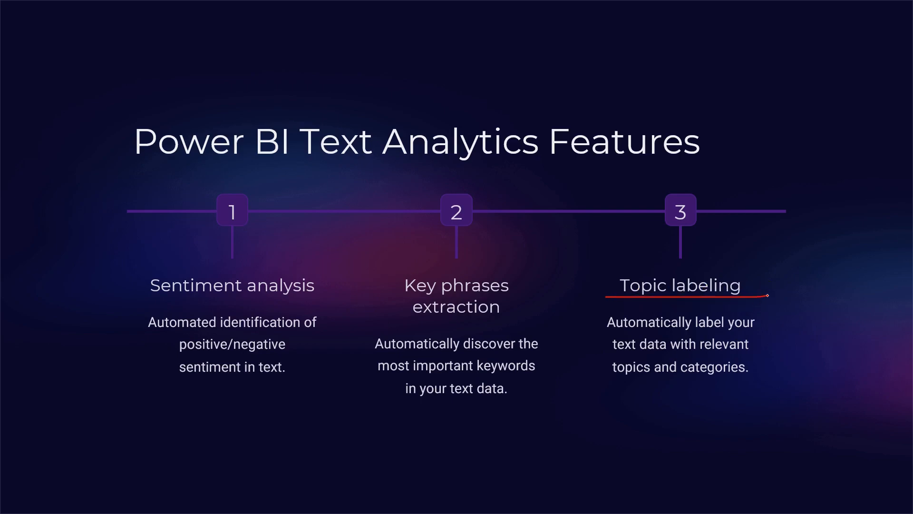